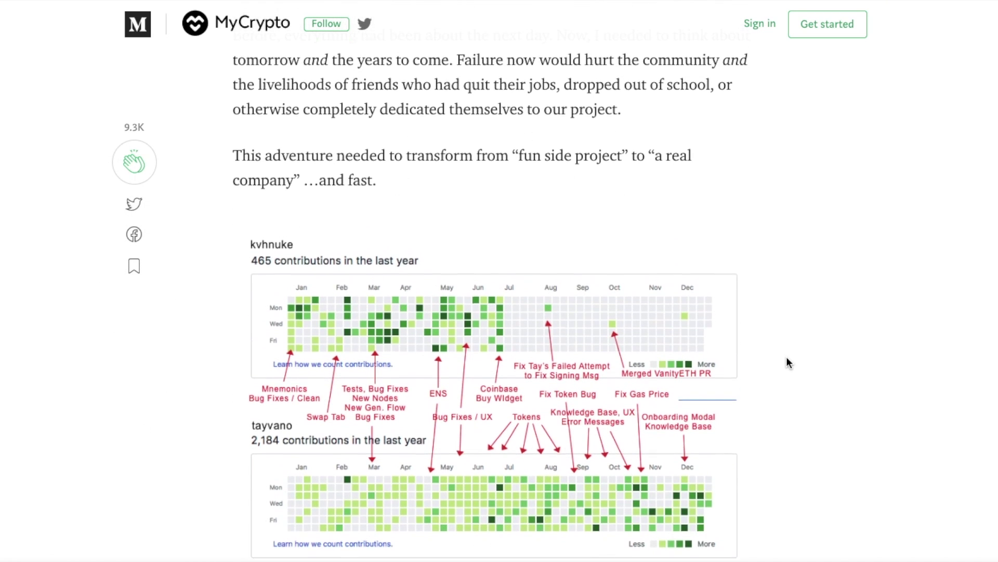
Scroll the Medium article back up to the 'Q3-Q4 2017: Building...and Rebuilding' section
scroll(786, 356, "up", 8)
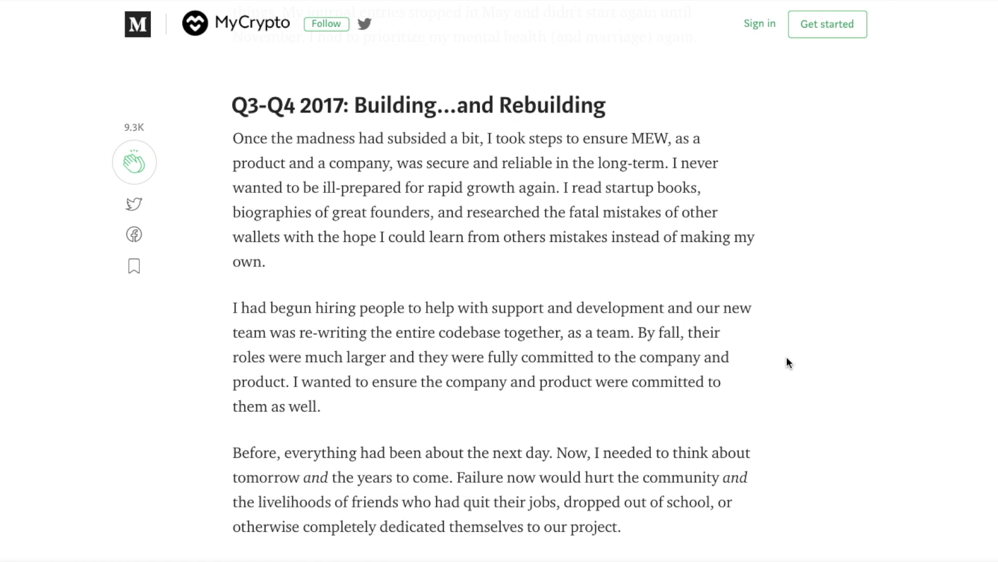
Scroll the article down past Our Goals to the What This Means For You social links
scroll(786, 362, "down", 9)
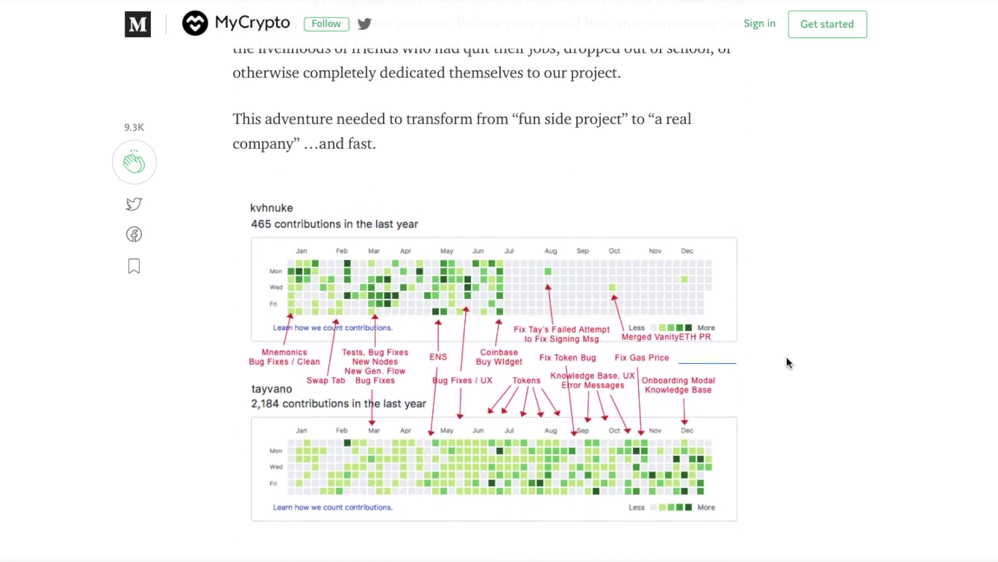
scroll(786, 357, "down", 1)
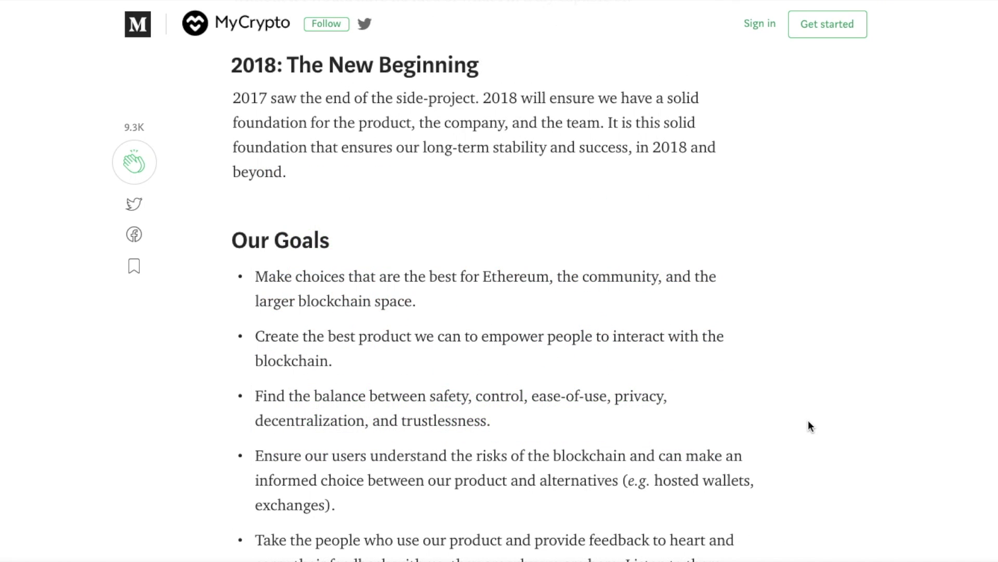
scroll(809, 426, "down", 15)
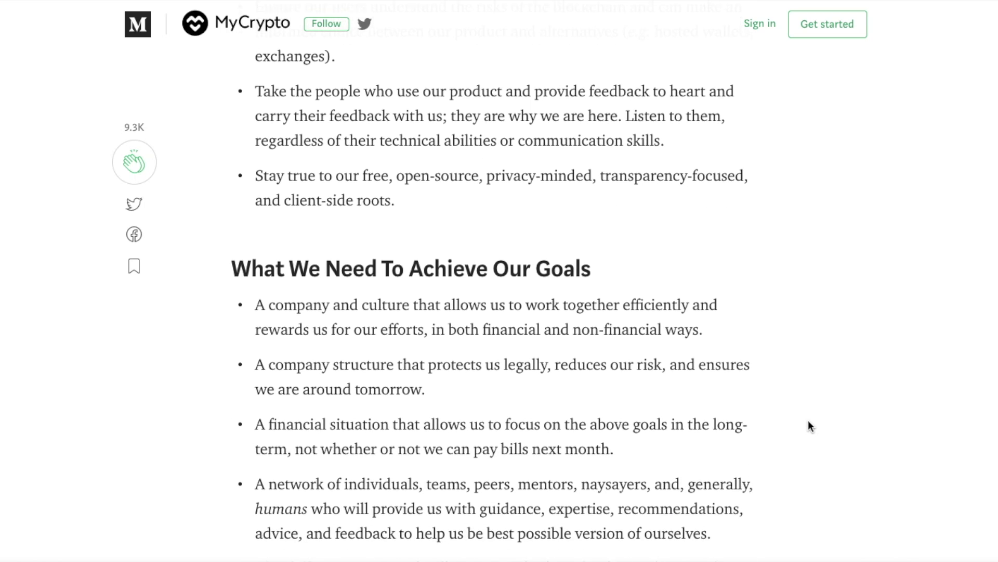
scroll(810, 425, "down", 1)
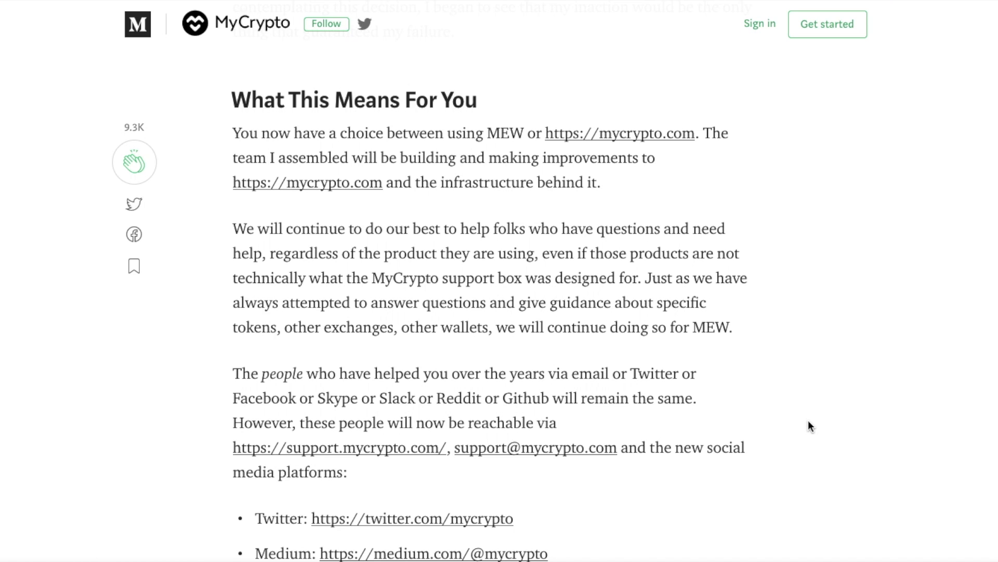
scroll(809, 425, "down", 3)
scroll(809, 425, "down", 2)
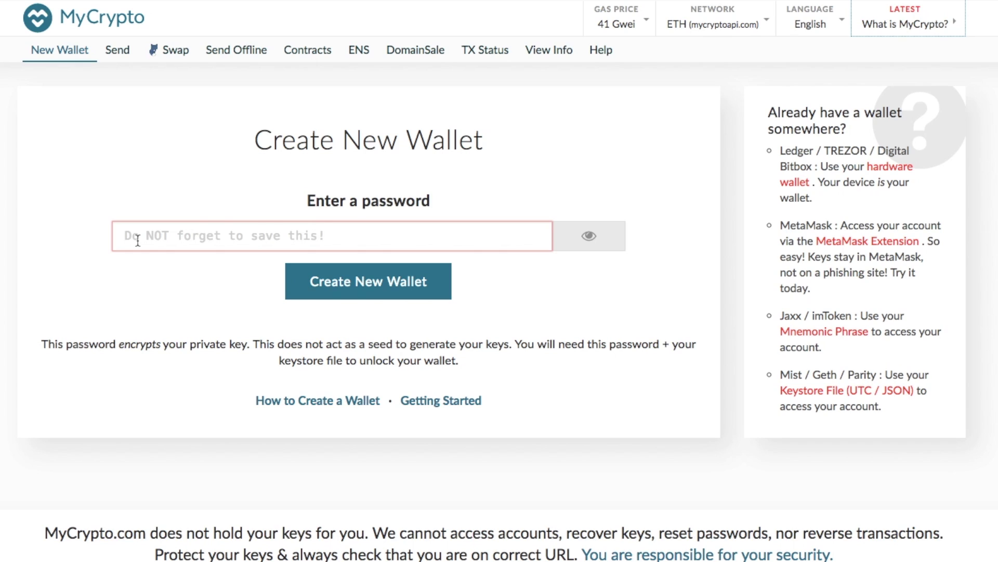
Enter a password for the new wallet and create it
left_click(138, 240)
type("a")
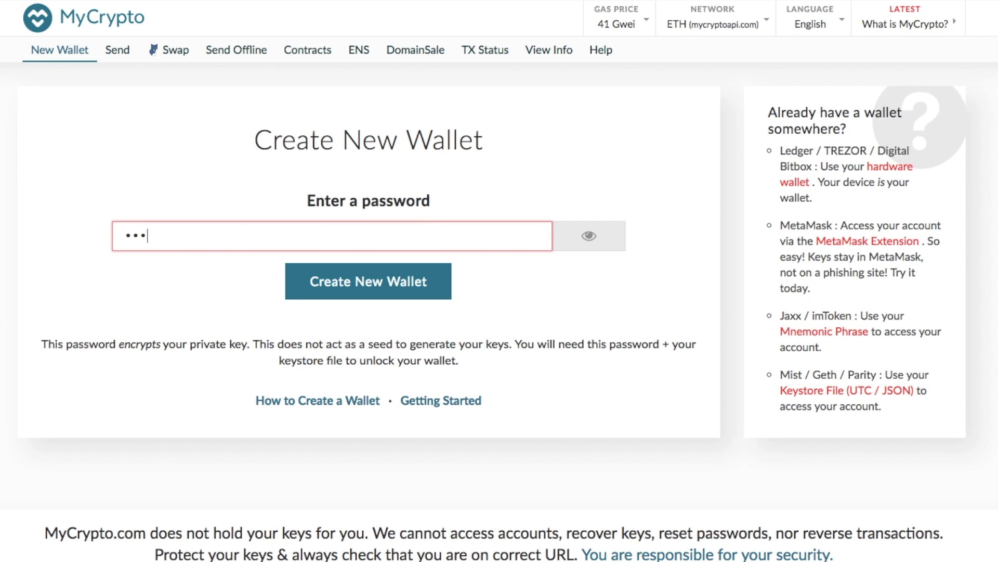
type("•••••••••")
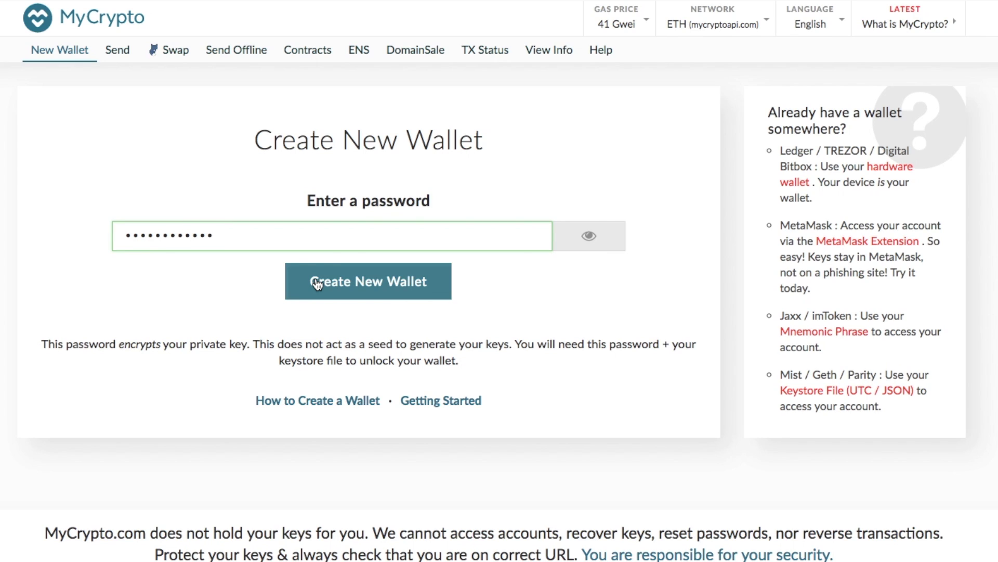
left_click(317, 282)
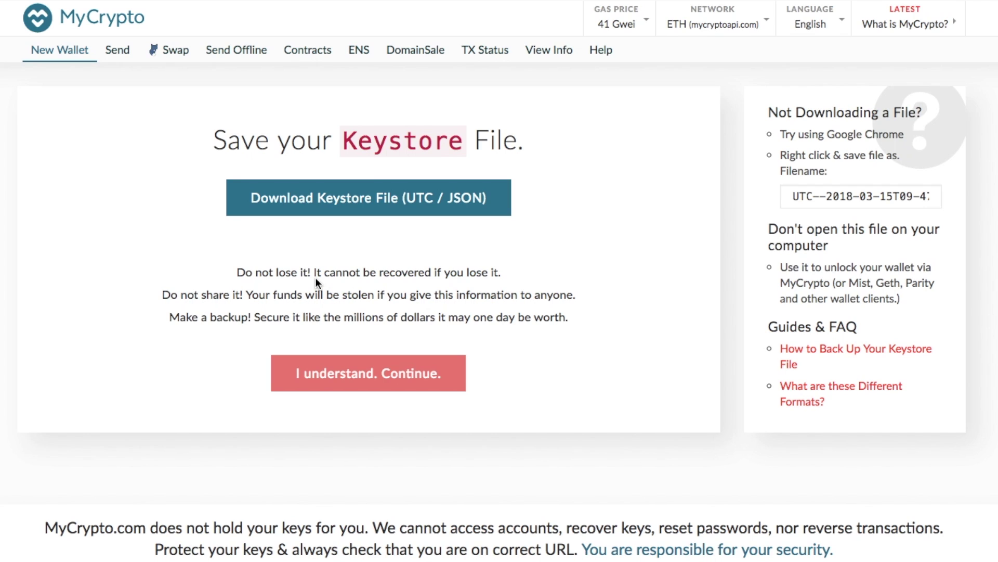
Download the wallet's UTC / JSON keystore file and acknowledge the warning to continue
left_click(416, 208)
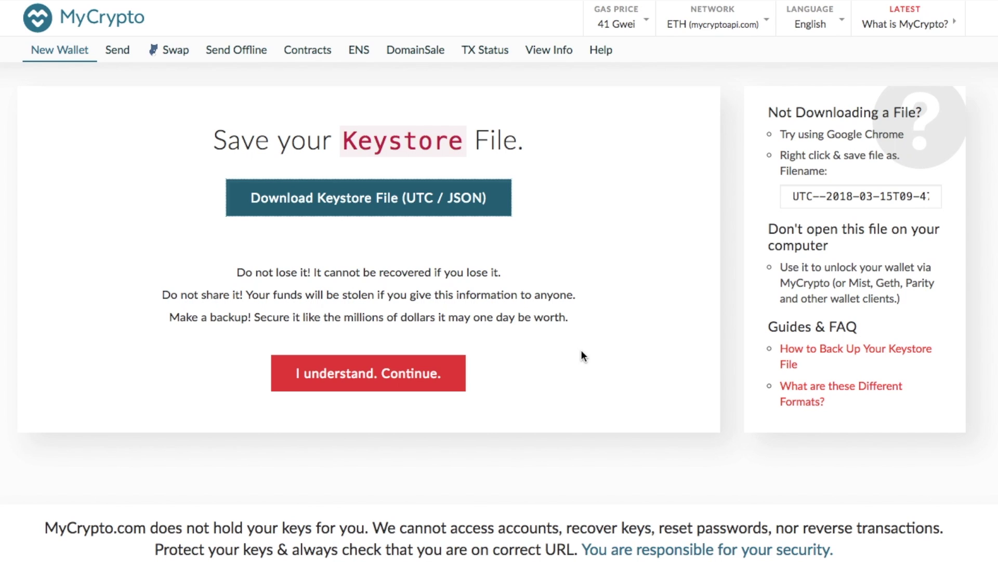
left_click(412, 378)
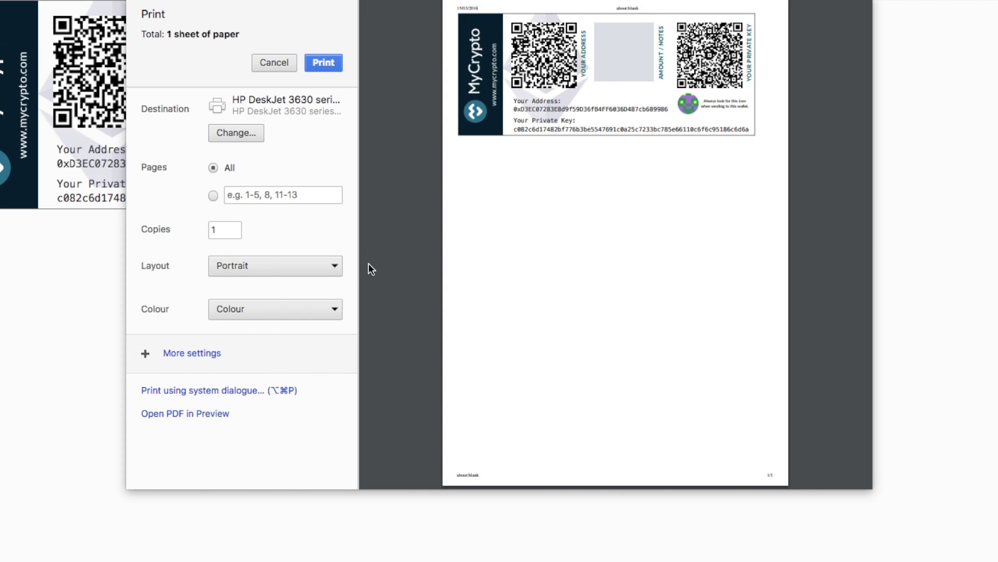
left_click(278, 65)
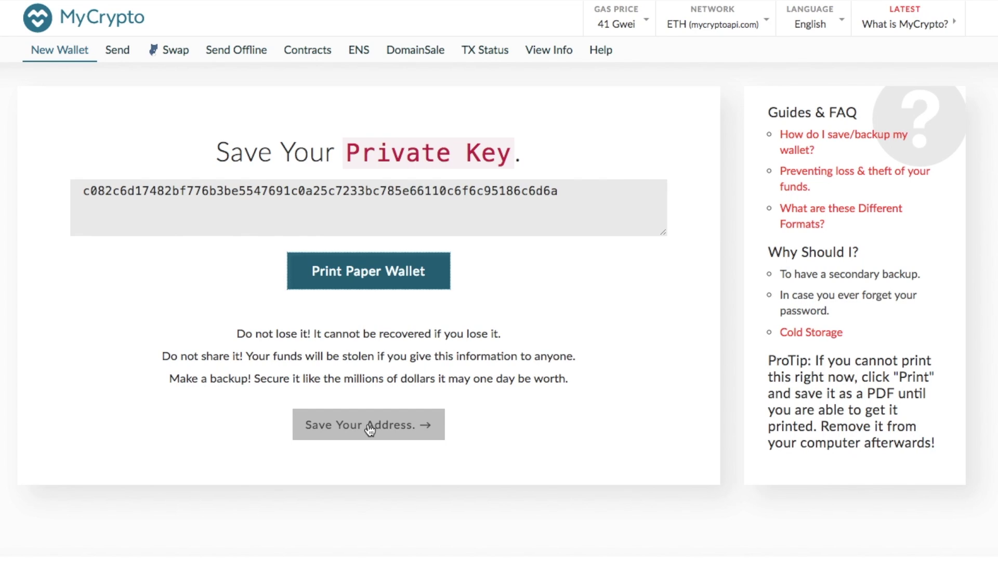
Go to the Unlock your wallet page and pick Keystore / JSON File access
left_click(370, 430)
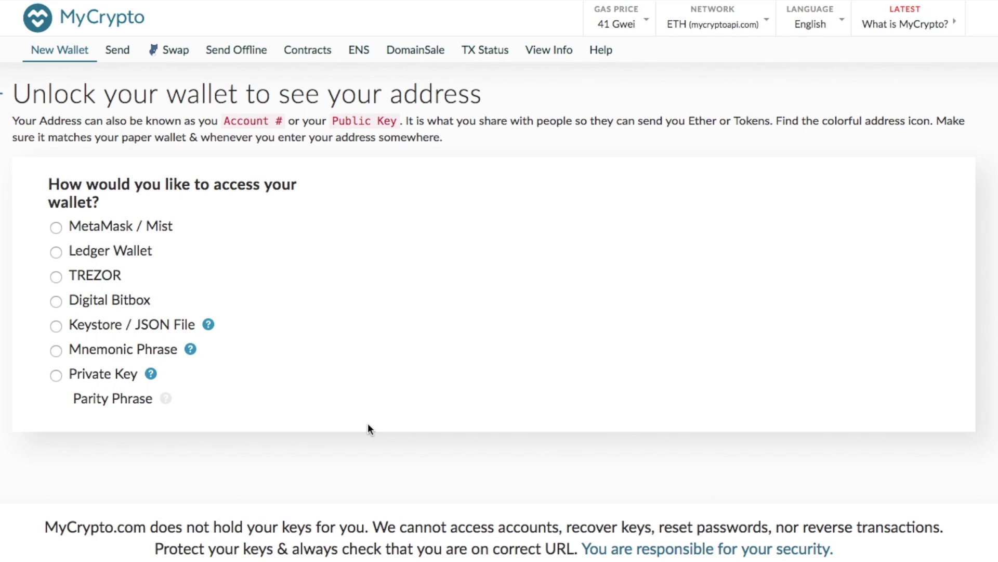
left_click(56, 326)
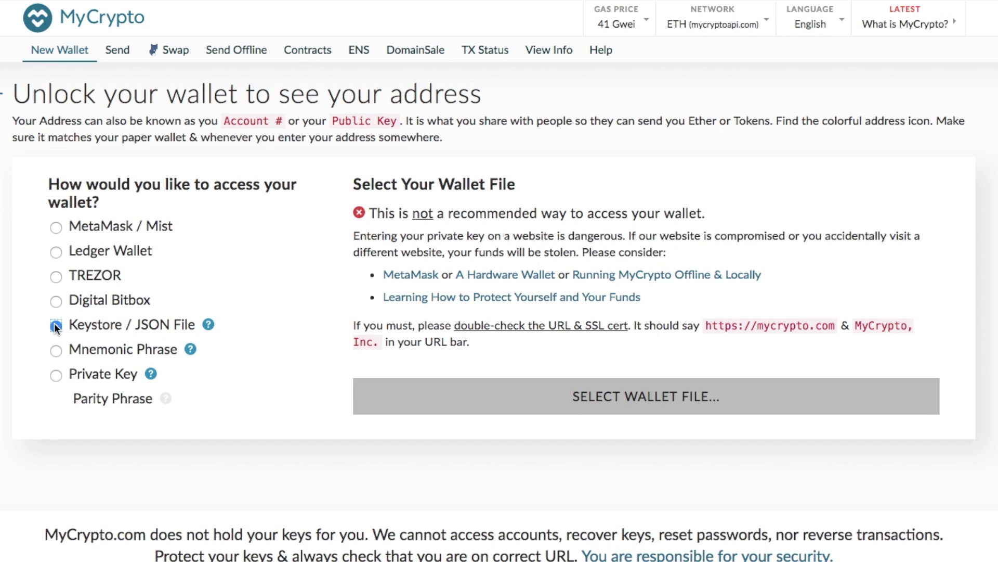
Enter the keystore file's password so the wallet is ready to unlock
left_click(55, 327)
type("••••••••••")
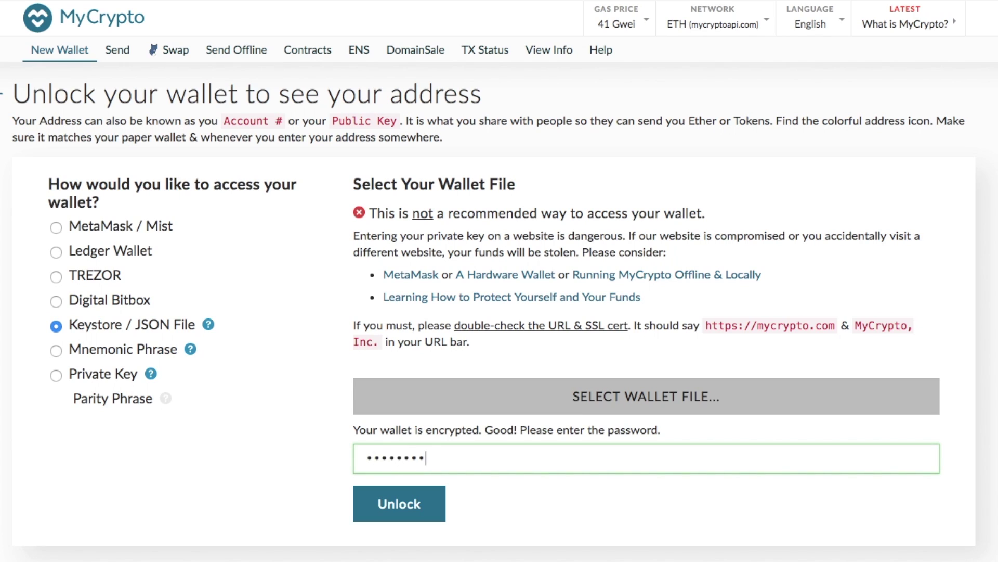
type("•••")
left_click(433, 508)
scroll(433, 508, "down", 8)
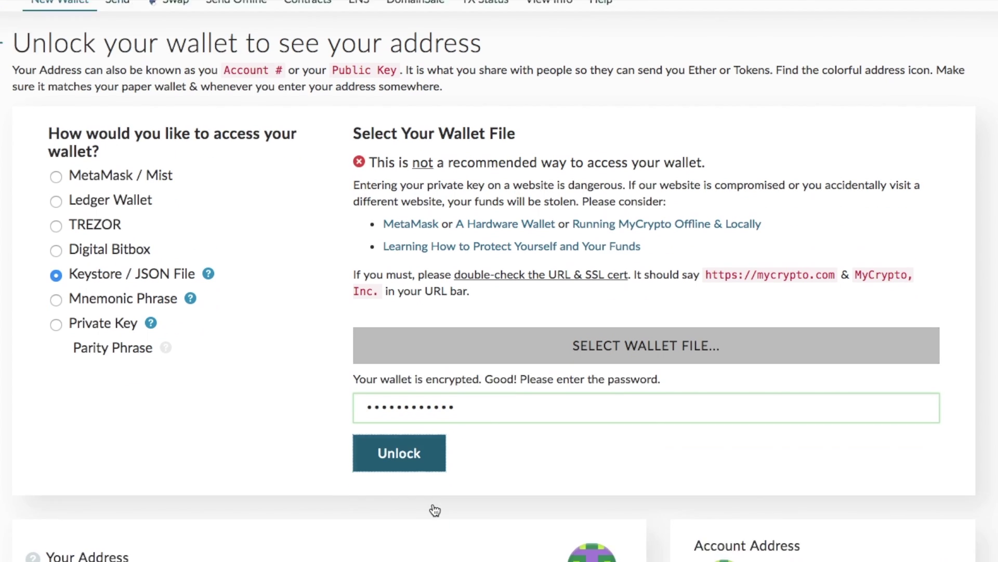
scroll(435, 510, "down", 1)
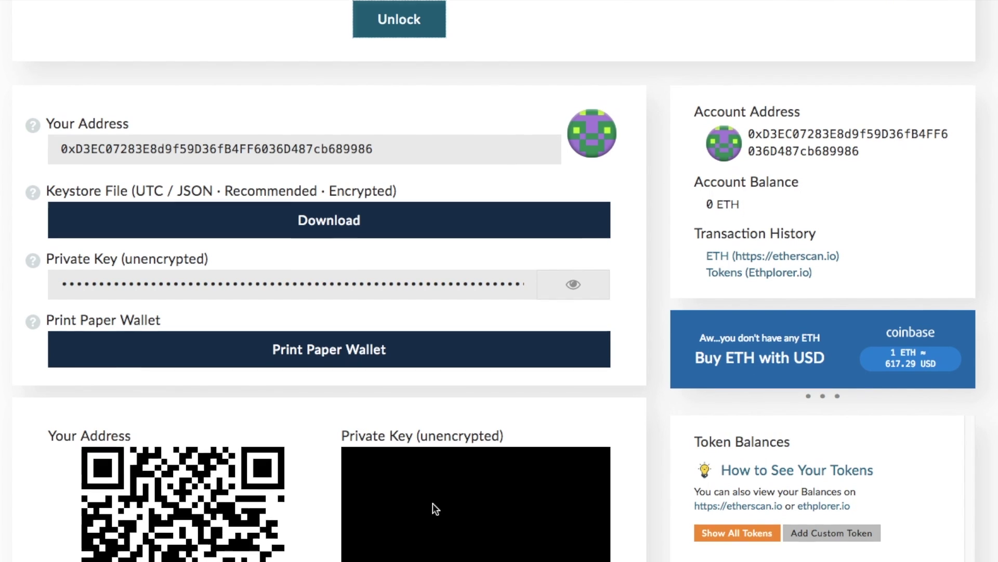
scroll(433, 503, "down", 3)
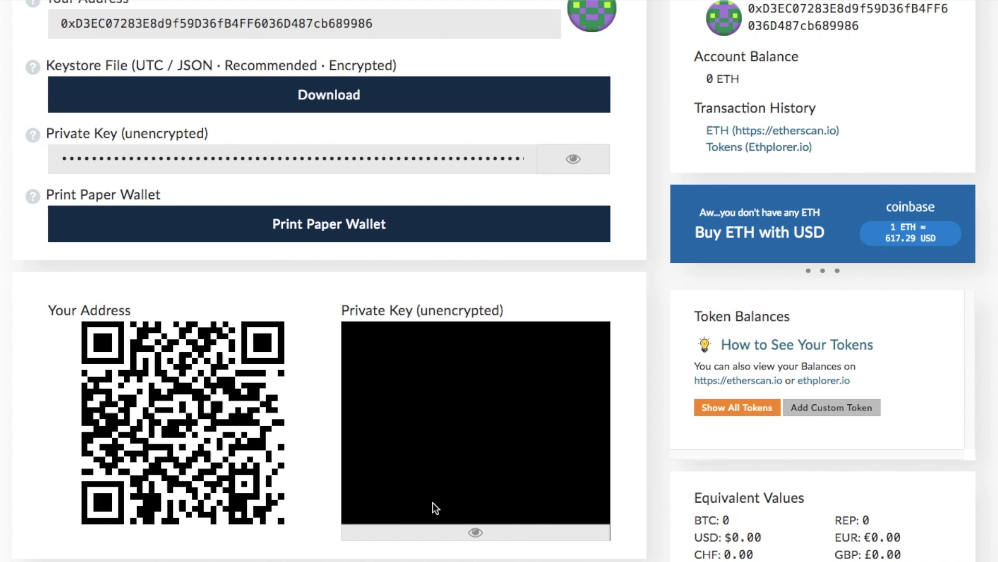
scroll(433, 503, "up", 2)
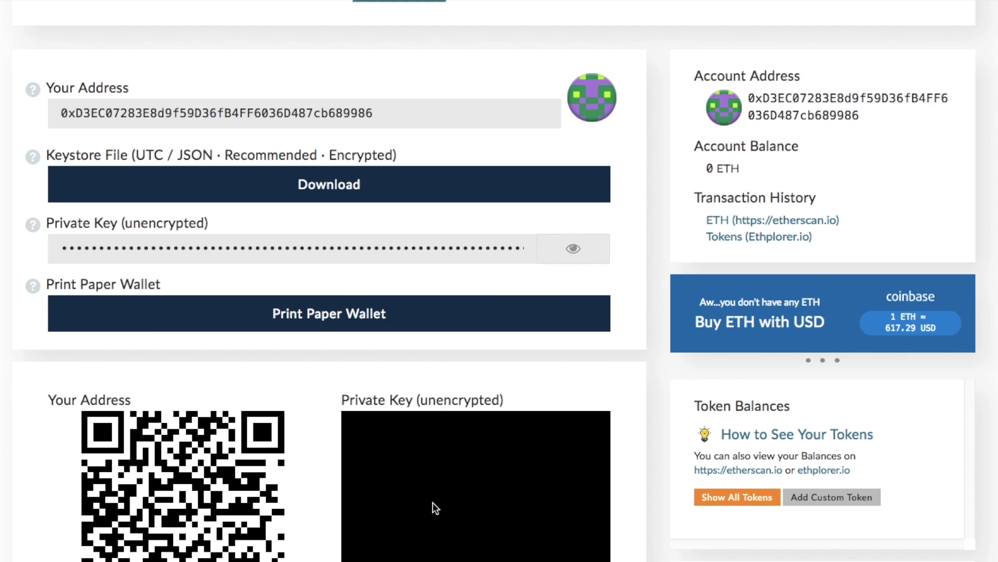
scroll(955, 488, "down", 4)
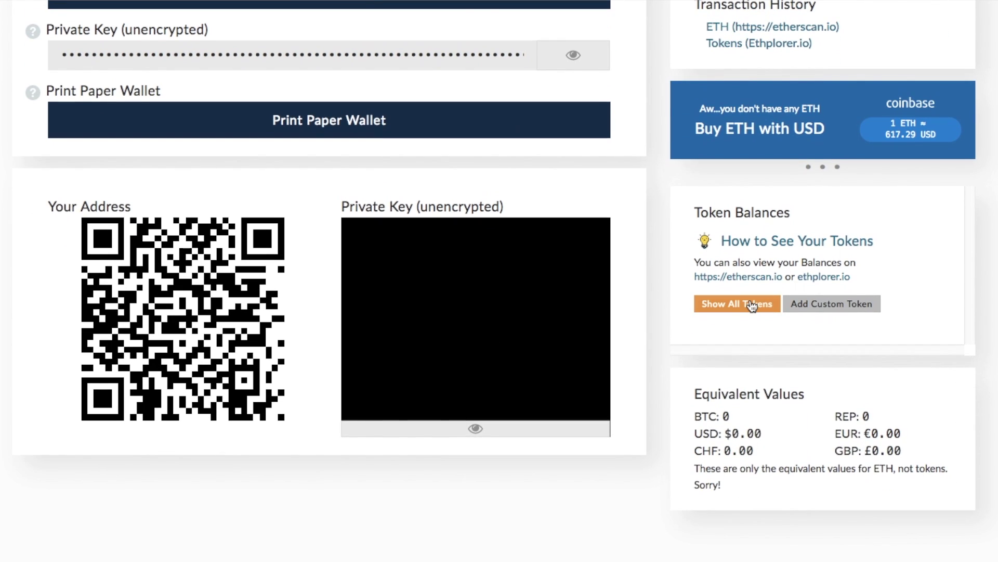
Show all tokens for the wallet and load the 1WO token balance
left_click(752, 304)
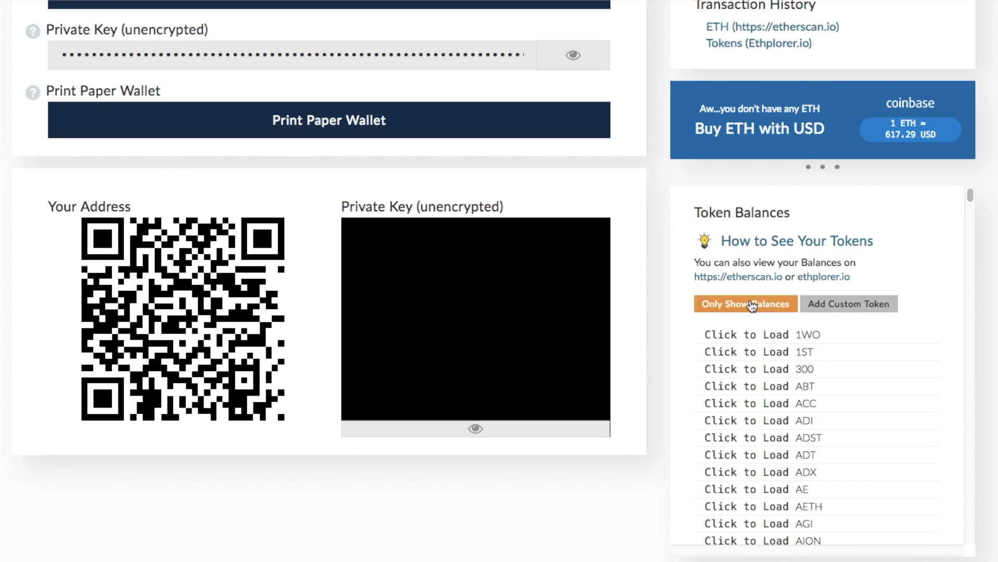
left_click(742, 341)
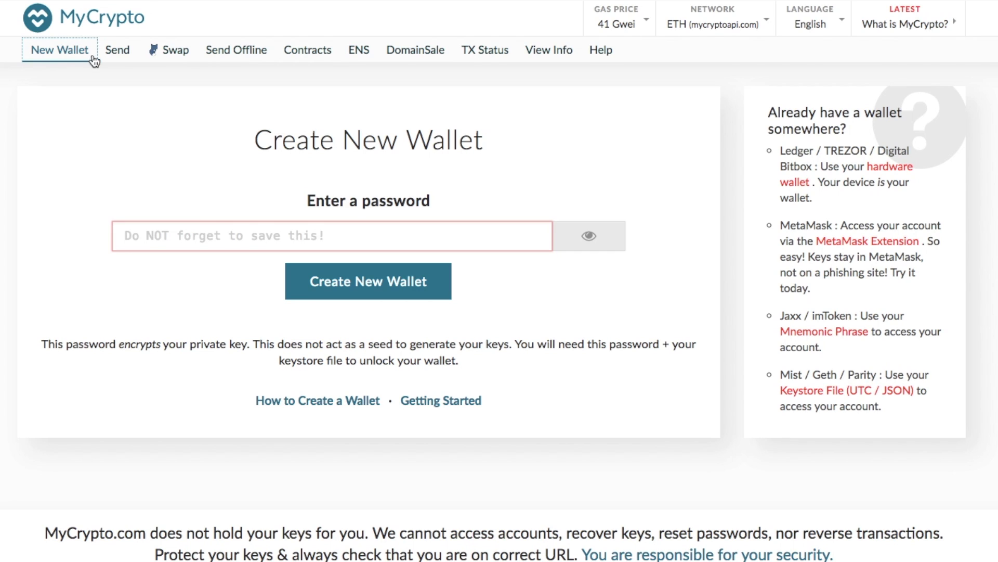
On the Send page, choose MetaMask / Mist access and bring up the MetaMask extension
left_click(117, 50)
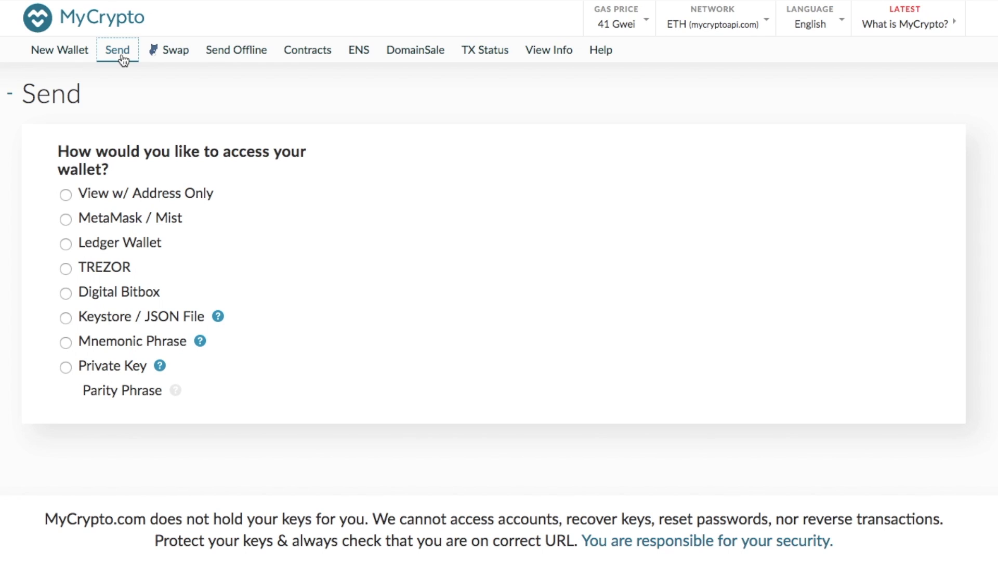
left_click(67, 224)
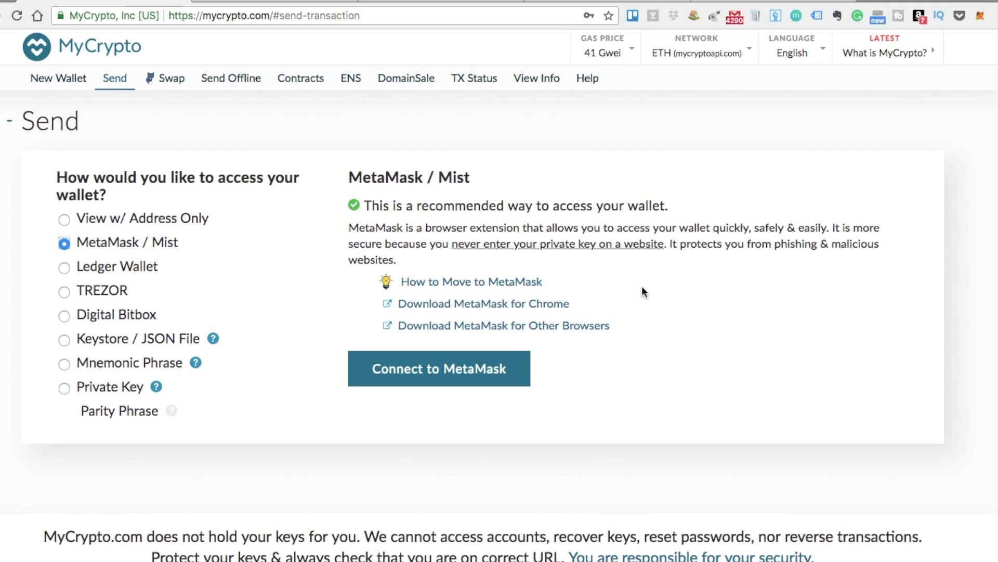
left_click(980, 25)
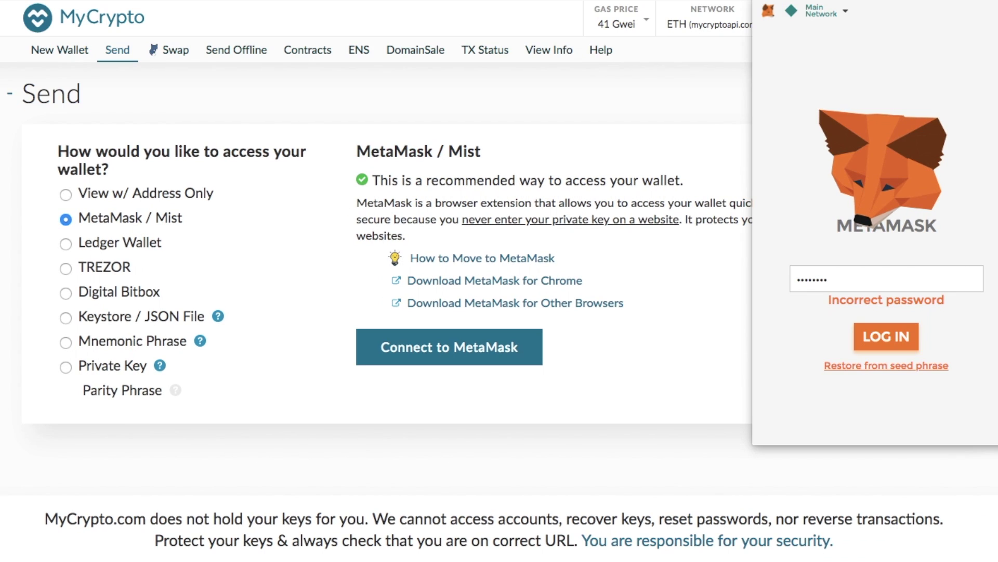
Unlock MetaMask with its password and connect the account to MyCrypto
key("Return")
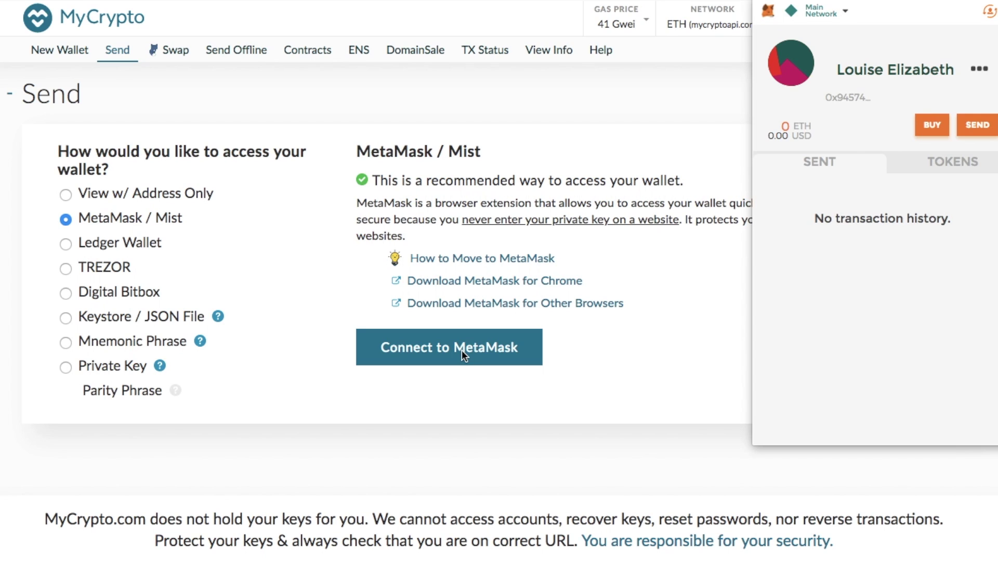
left_click(462, 349)
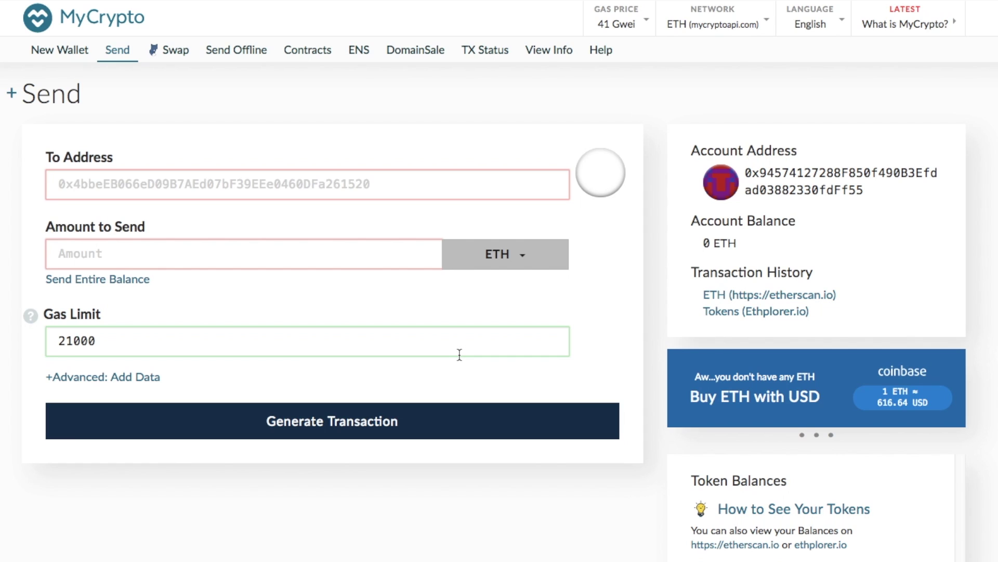
Enter 1 ETH as the send amount, review the currency list and Gas Limit, then go to Swap
type("1")
left_click(525, 264)
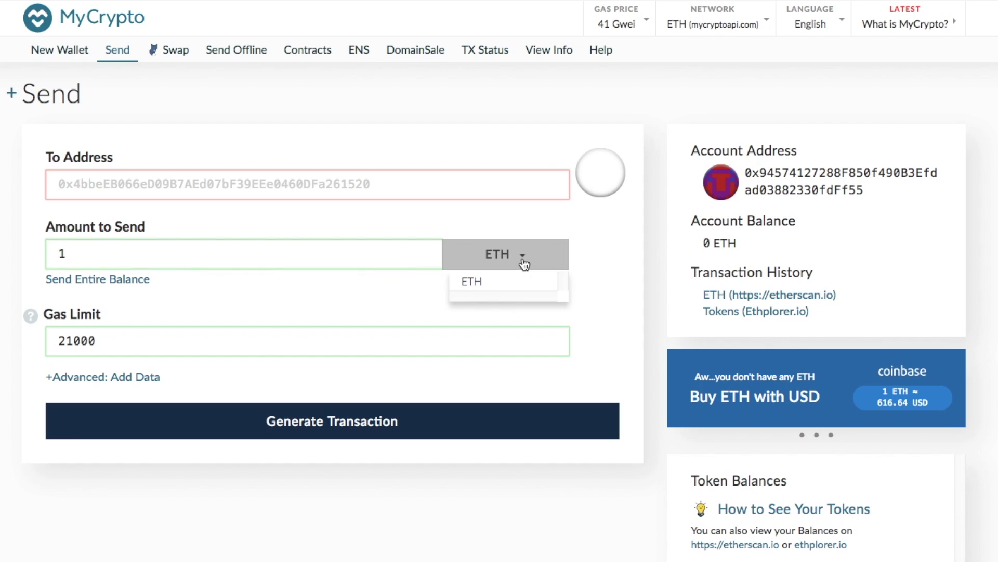
left_click(359, 334)
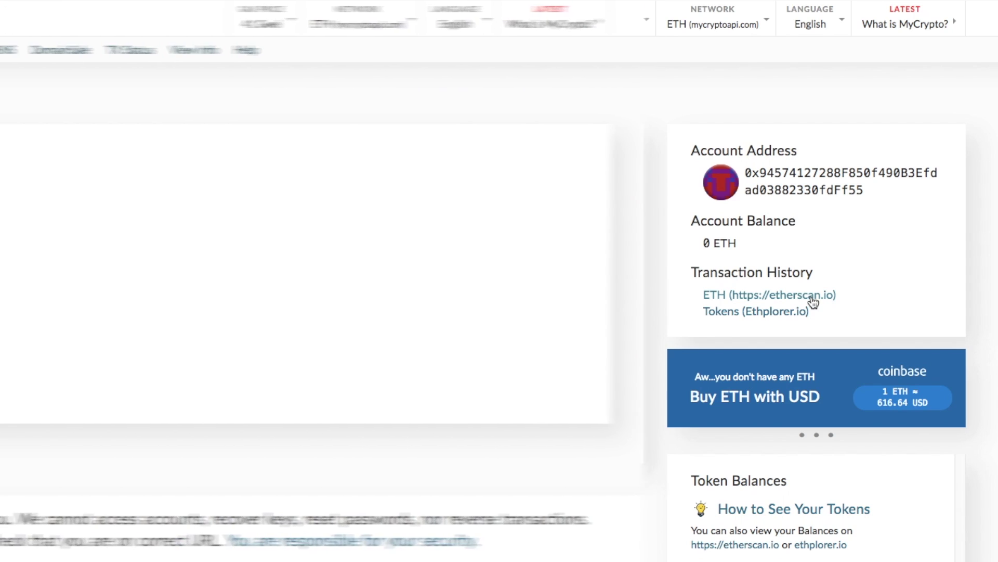
left_click(184, 63)
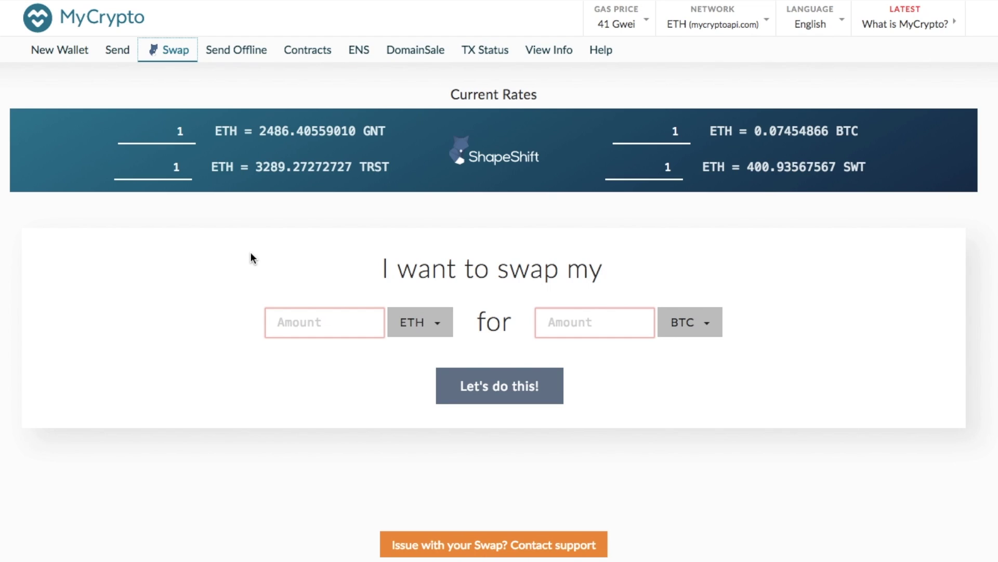
Enter 1 ETH to swap, keeping BTC as the target for a 0.074549 BTC quote
left_click(319, 320)
type("1")
scroll(340, 252, "down", 2)
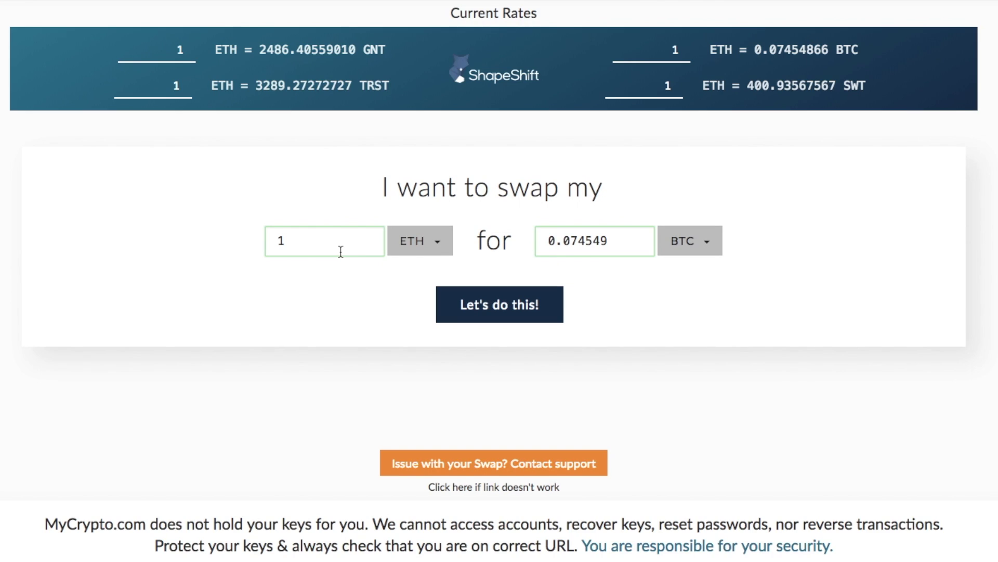
left_click(685, 243)
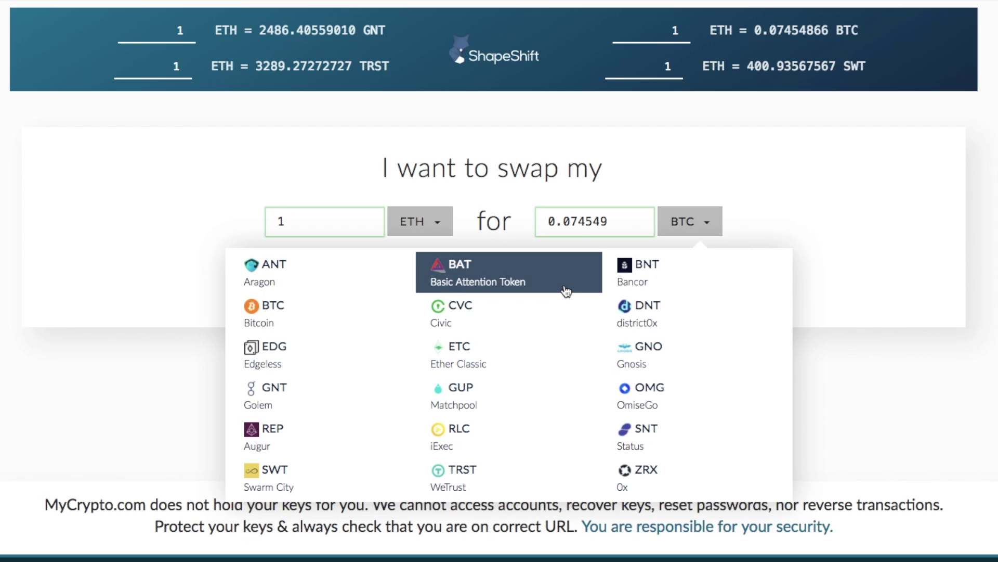
left_click(722, 233)
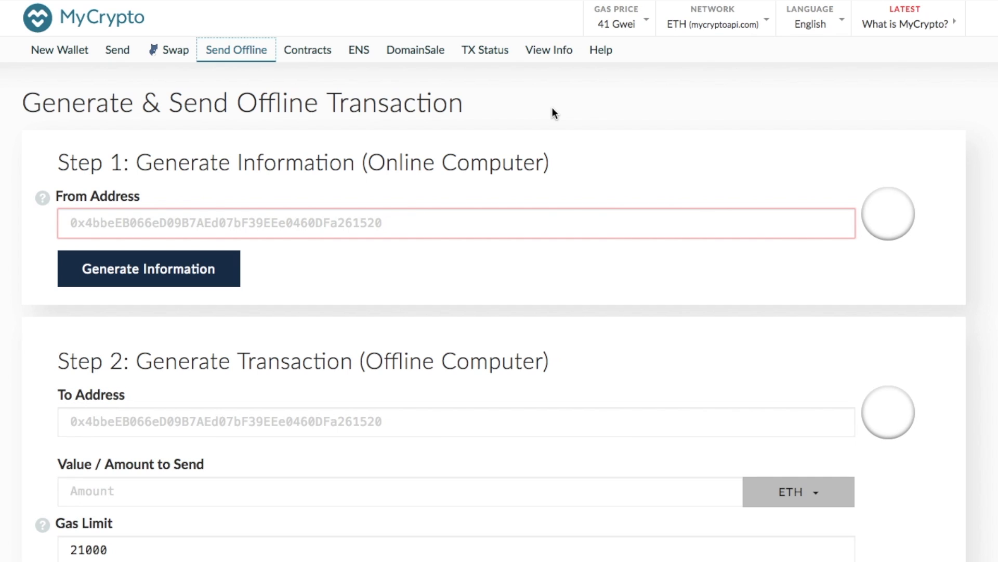
Open the MyCrypto help centre with its search box and article sections
left_click(609, 58)
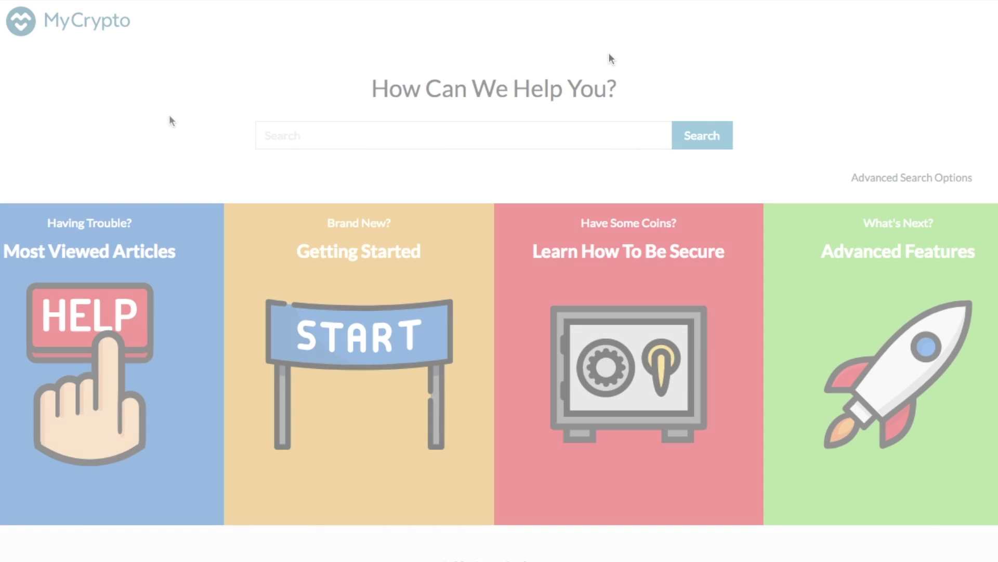